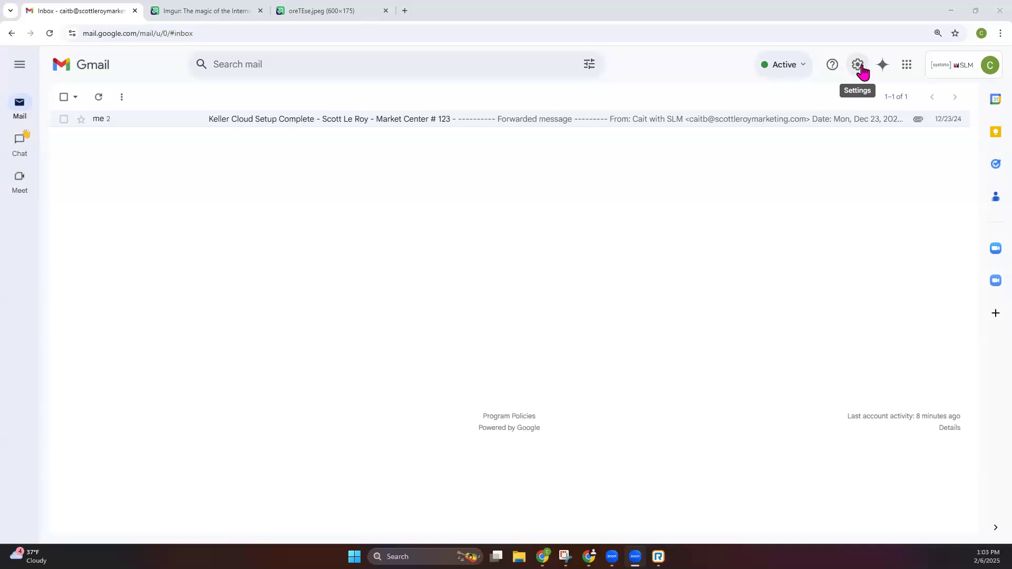
Go from the quick settings gear to the Forwarding and POP/IMAP tab and highlight the Forwarding heading
left_click(860, 69)
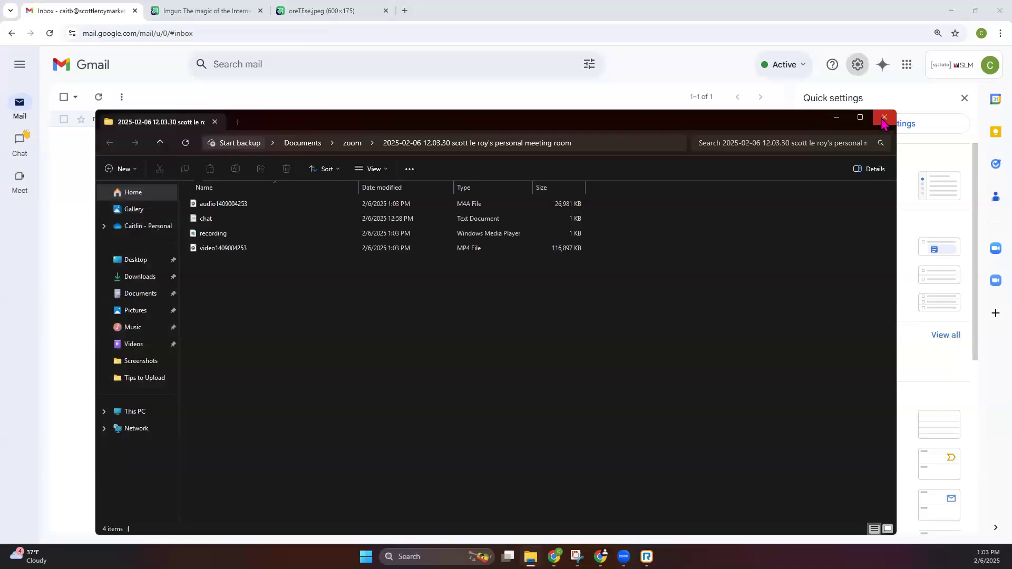
left_click(884, 120)
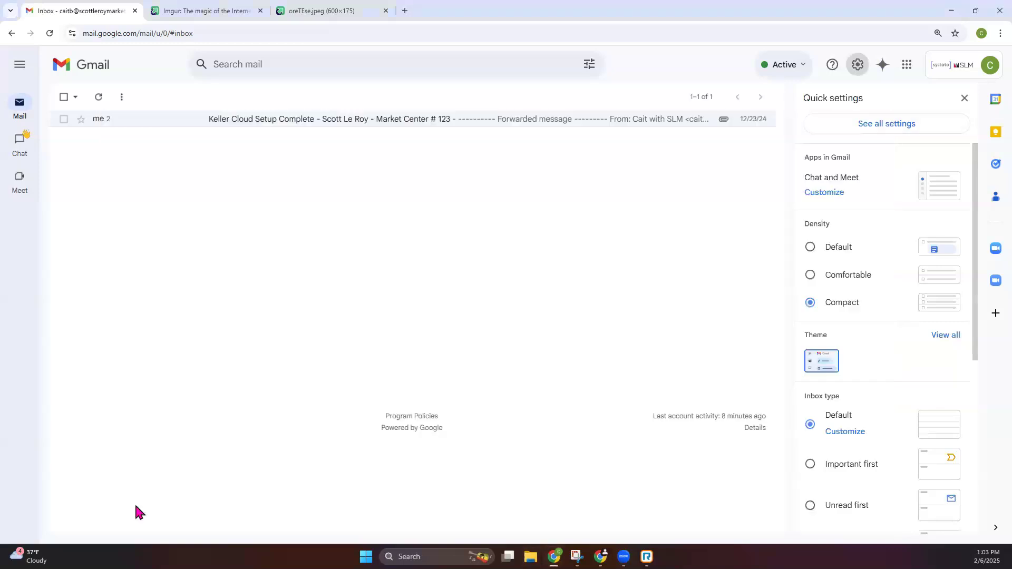
left_click(875, 124)
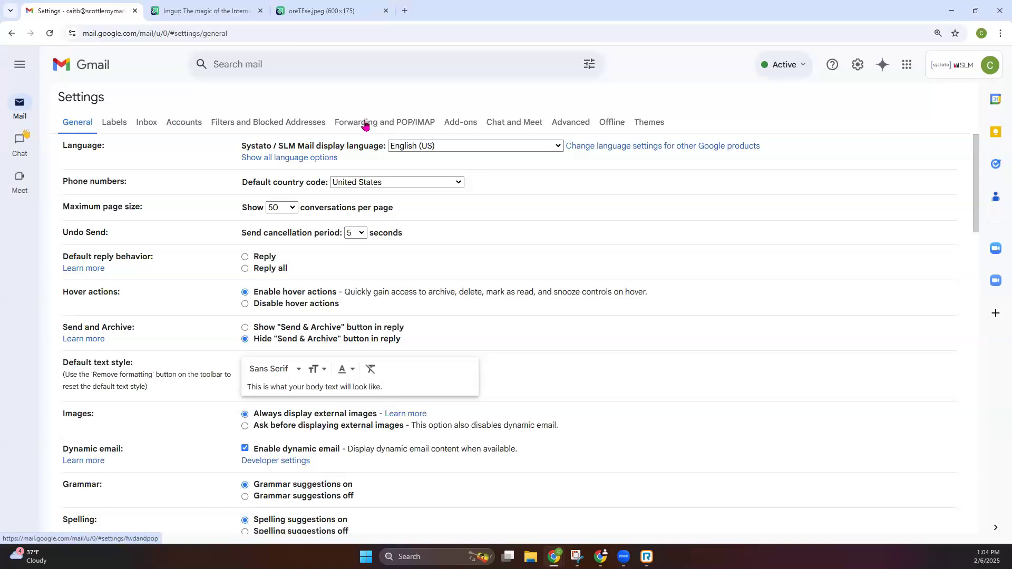
left_click(364, 123)
left_click_drag(62, 145, 208, 147)
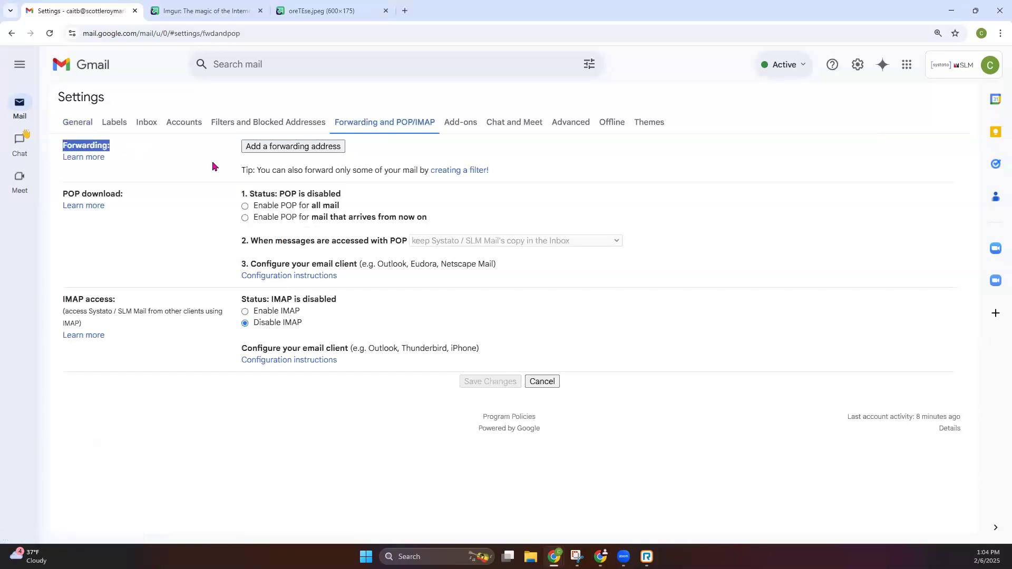
Enter the support e-mail address as a new forwarding address and submit it
left_click(306, 150)
left_click(306, 149)
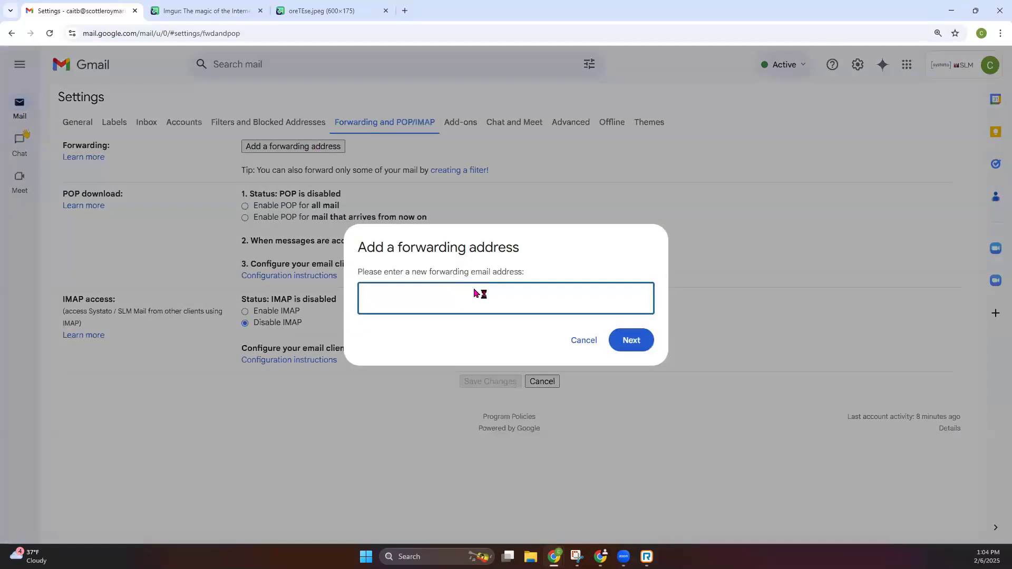
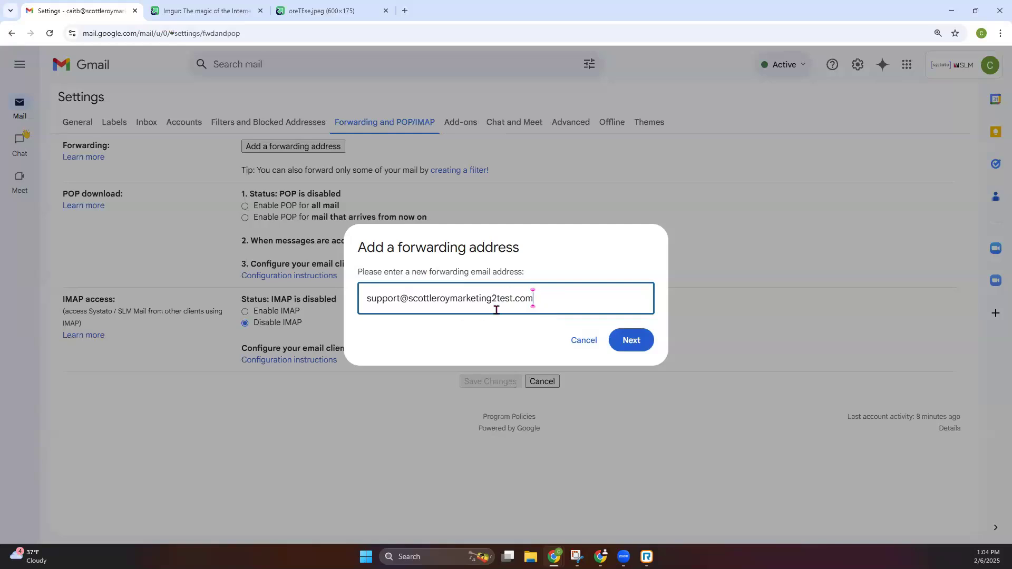
left_click(648, 343)
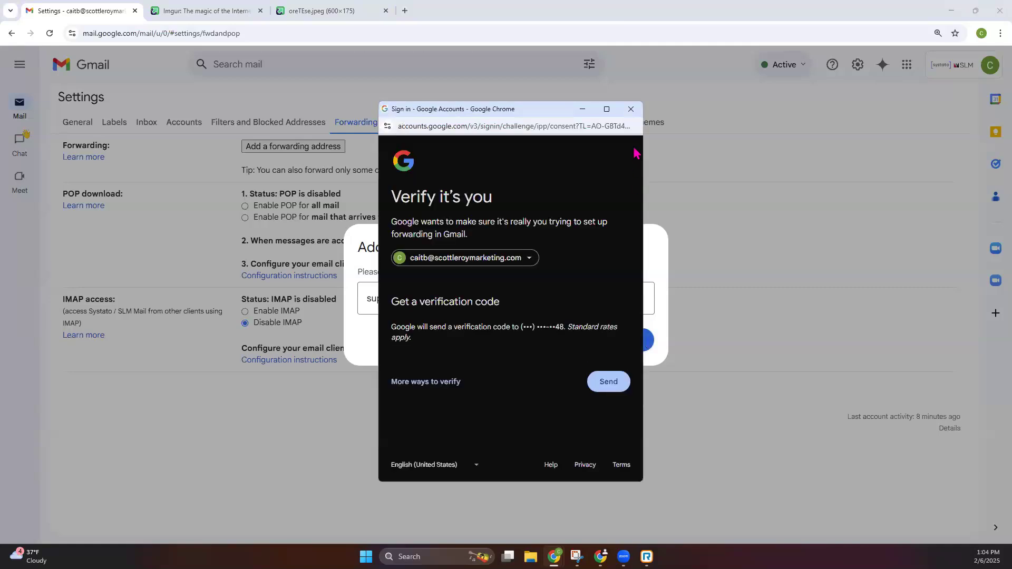
Remove the stray '2test' from the forwarding address and resubmit the corrected address
left_click(633, 111)
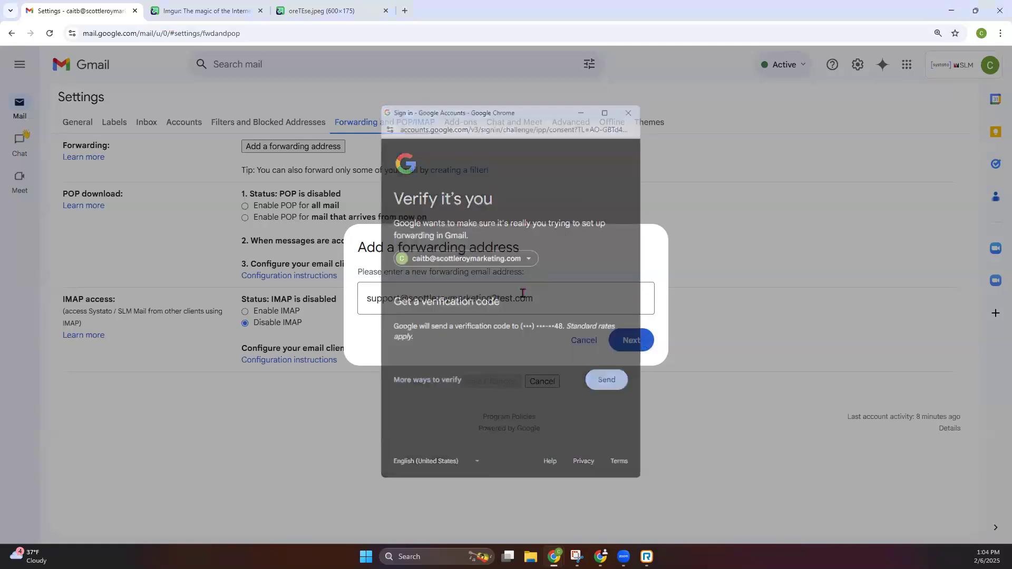
left_click(610, 322)
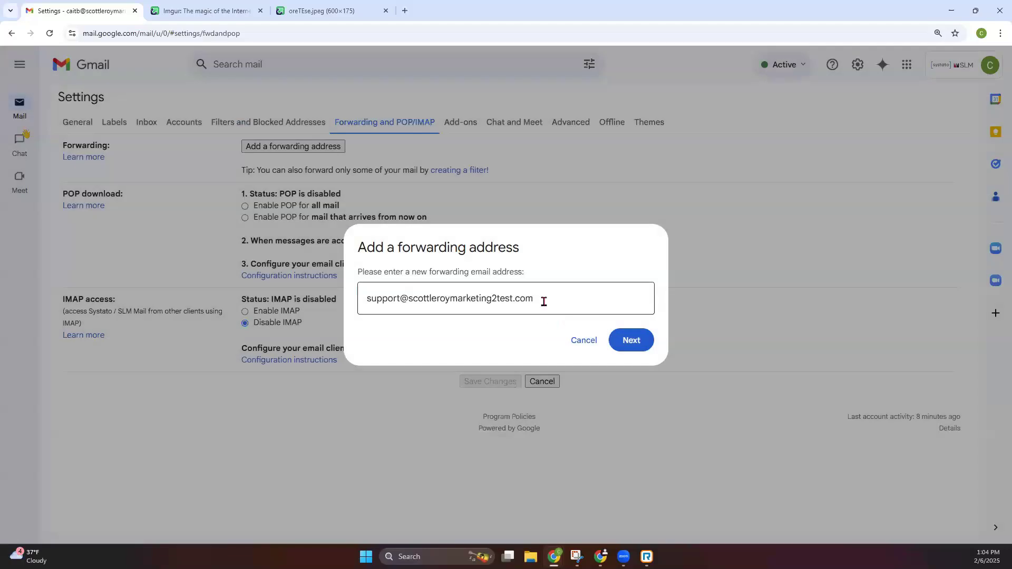
left_click(512, 298)
key("BackSpace")
key("BackSpace")
key("BackSpace")
key("BackSpace")
key("BackSpace")
left_click(628, 340)
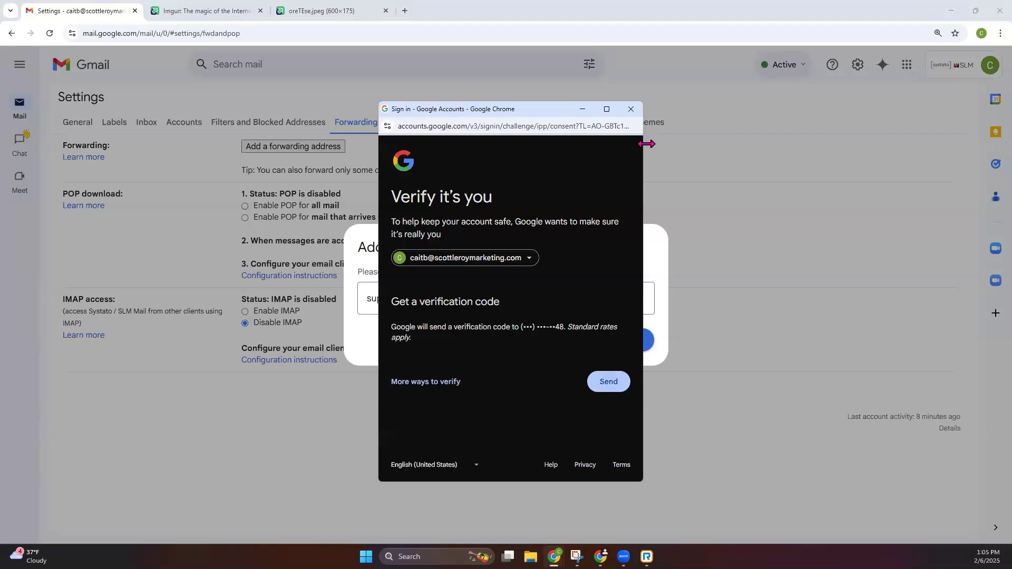
Verify identity with the six-digit code sent by text message
left_click(612, 383)
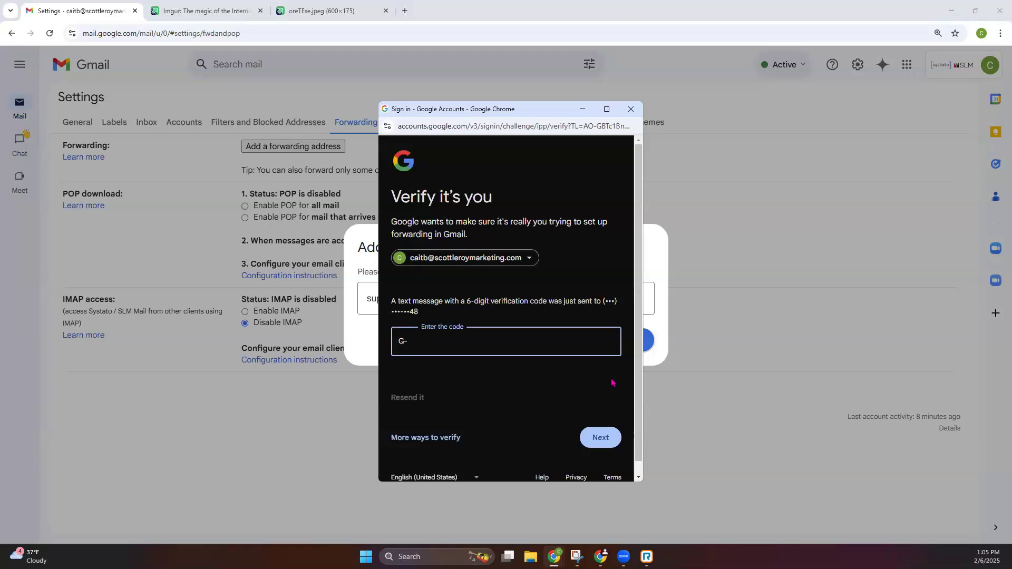
left_click(600, 438)
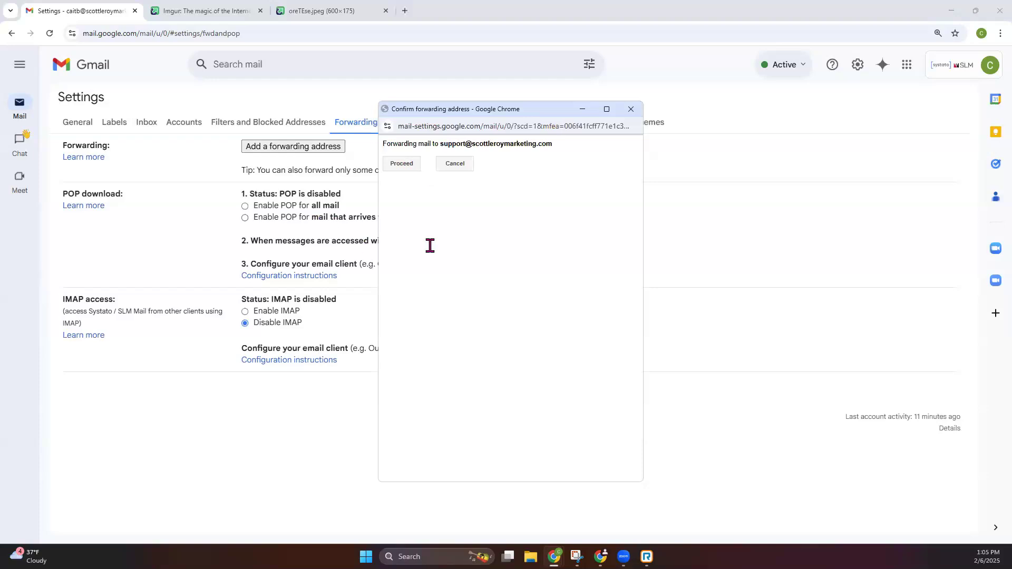
Confirm forwarding to the support address and acknowledge it was added
left_click(410, 168)
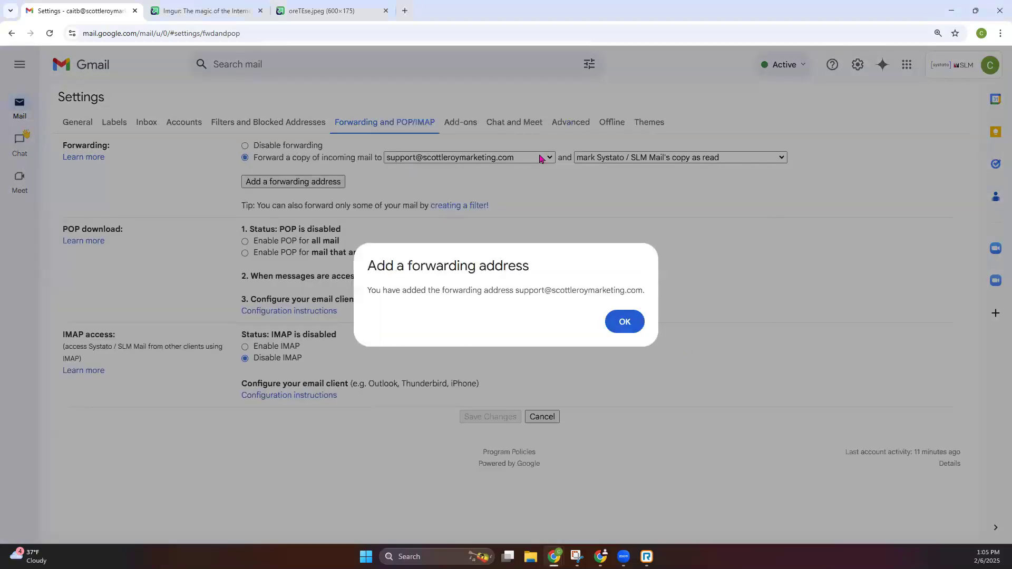
left_click(624, 323)
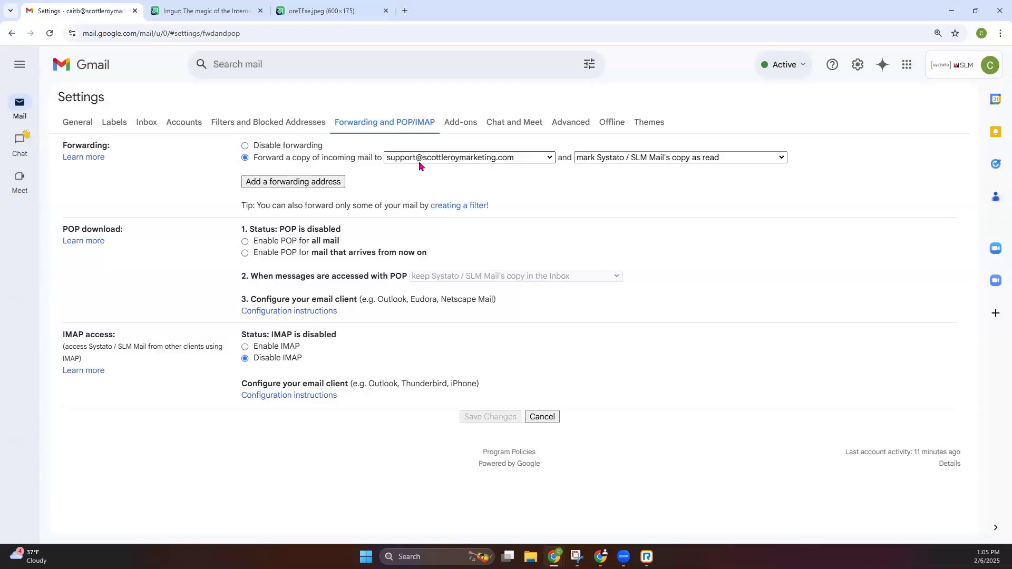
Choose to archive Systato / SLM Mail's copy of forwarded mail and save the changes
left_click(724, 159)
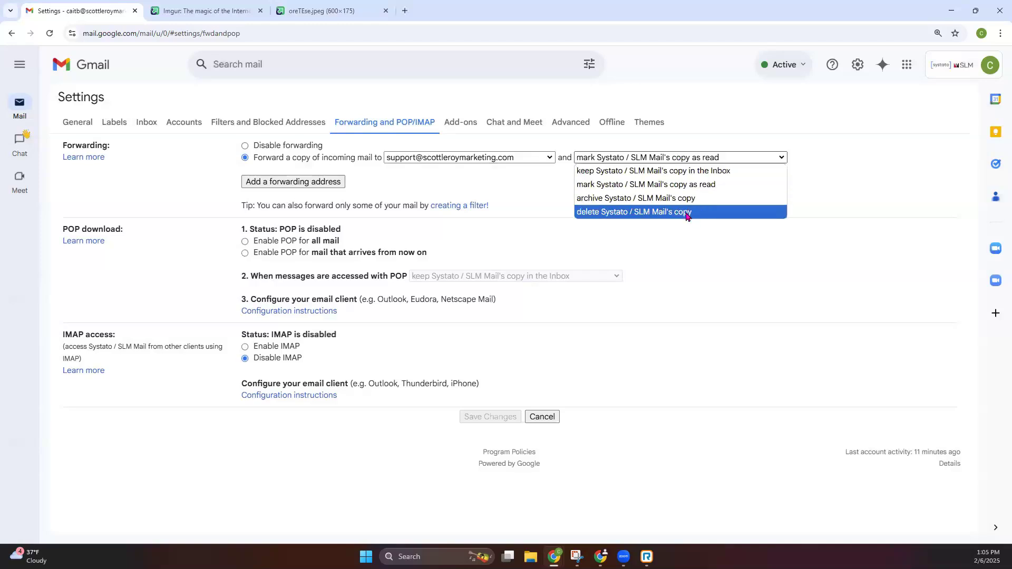
left_click(662, 159)
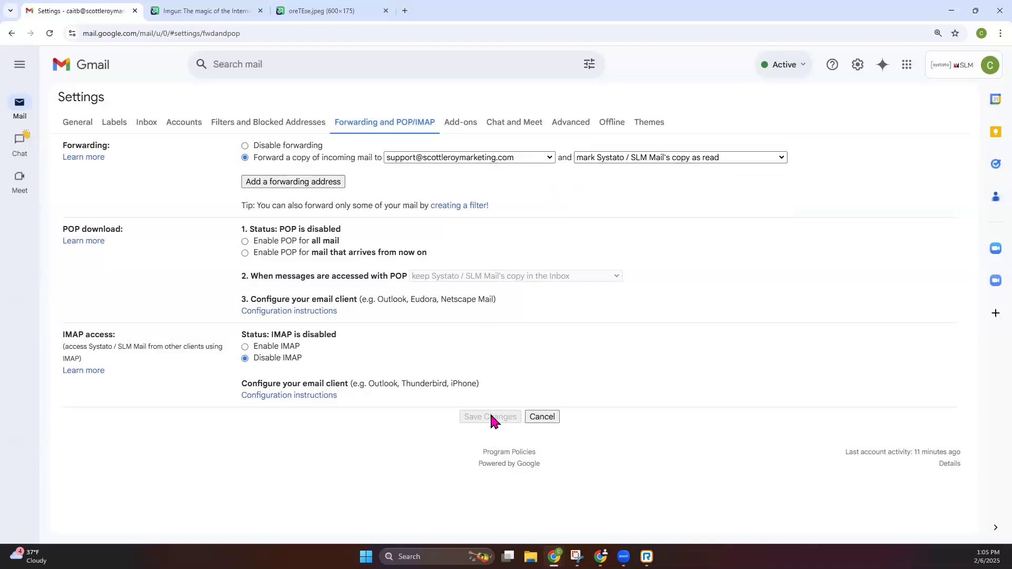
left_click(626, 159)
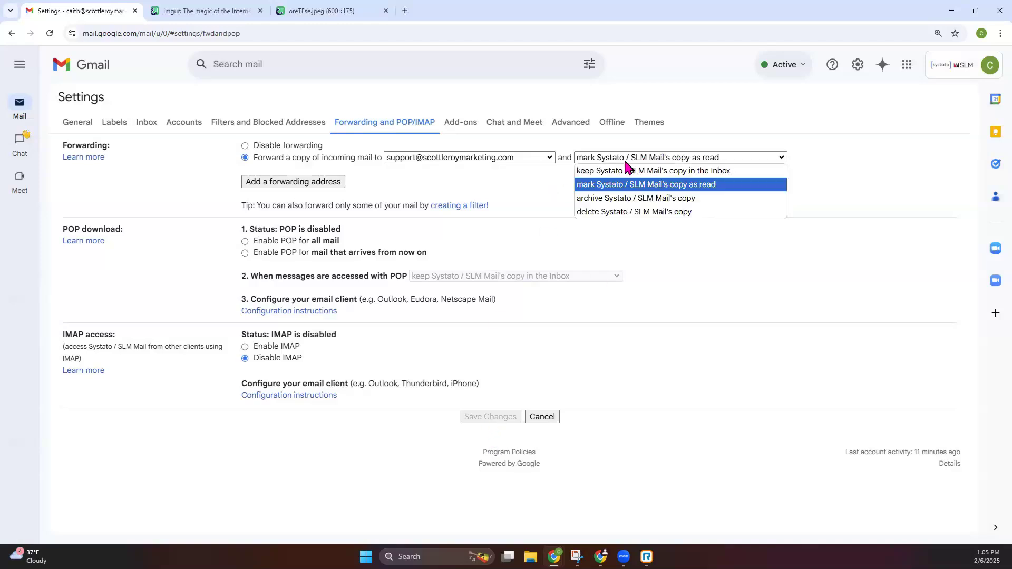
left_click(628, 198)
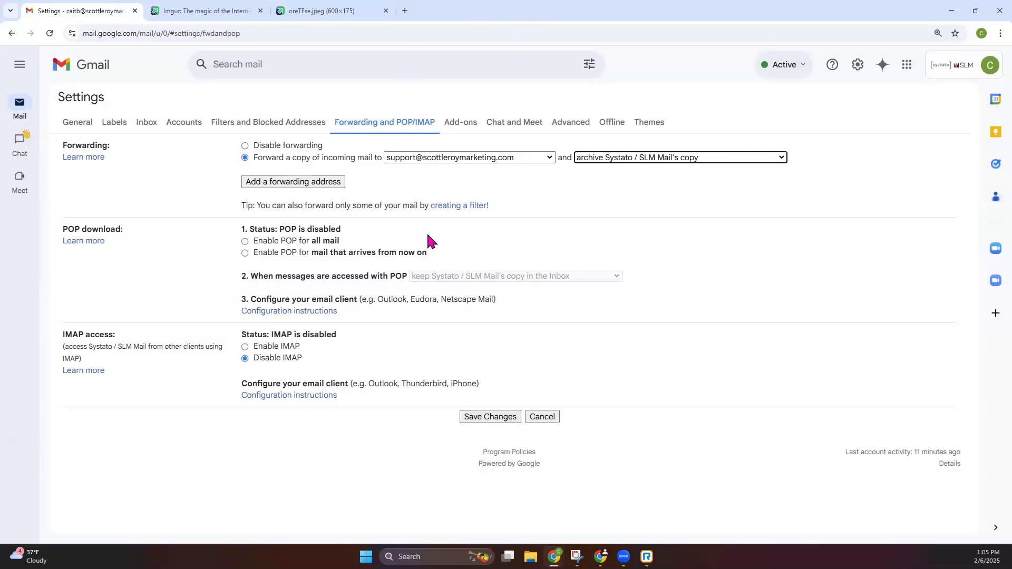
left_click(502, 417)
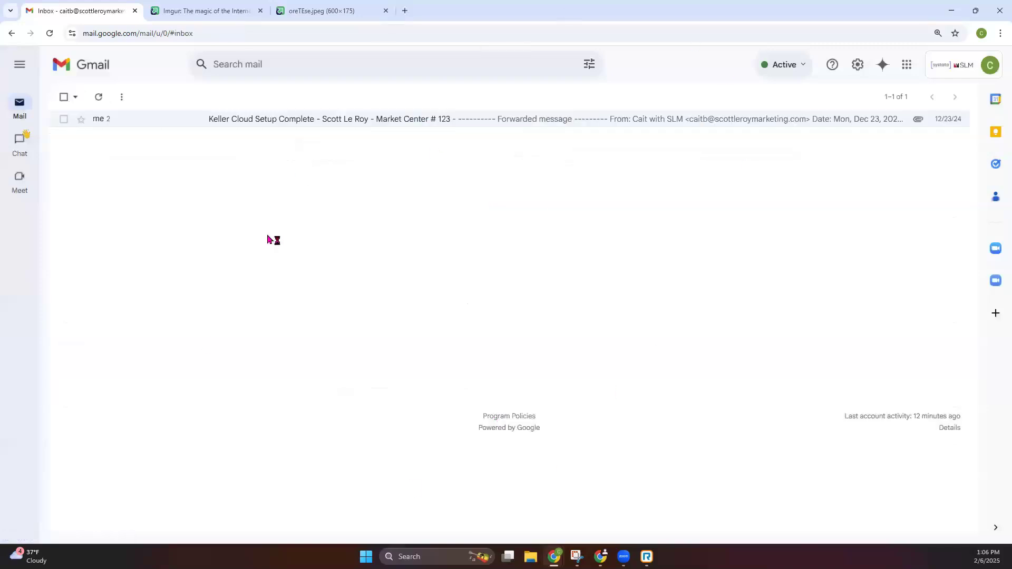
Select Disable forwarding on the Forwarding and POP/IMAP tab and save the changes
left_click(858, 65)
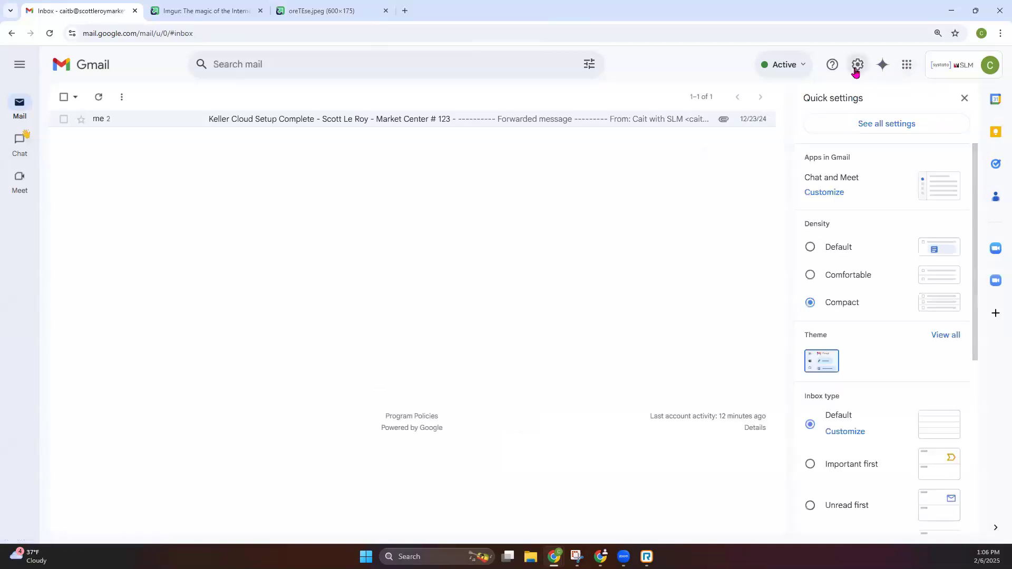
left_click(857, 125)
left_click(367, 123)
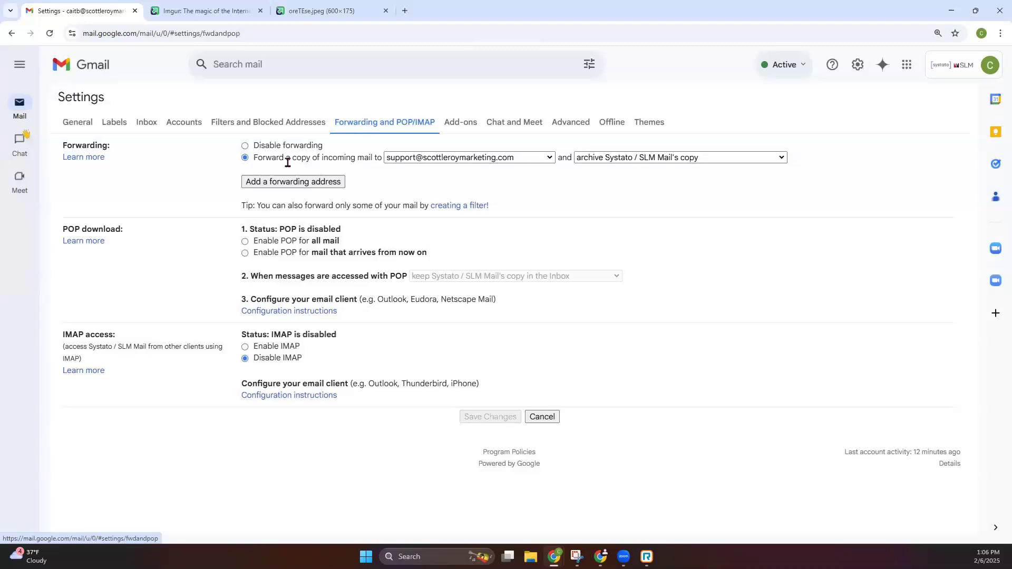
left_click(245, 146)
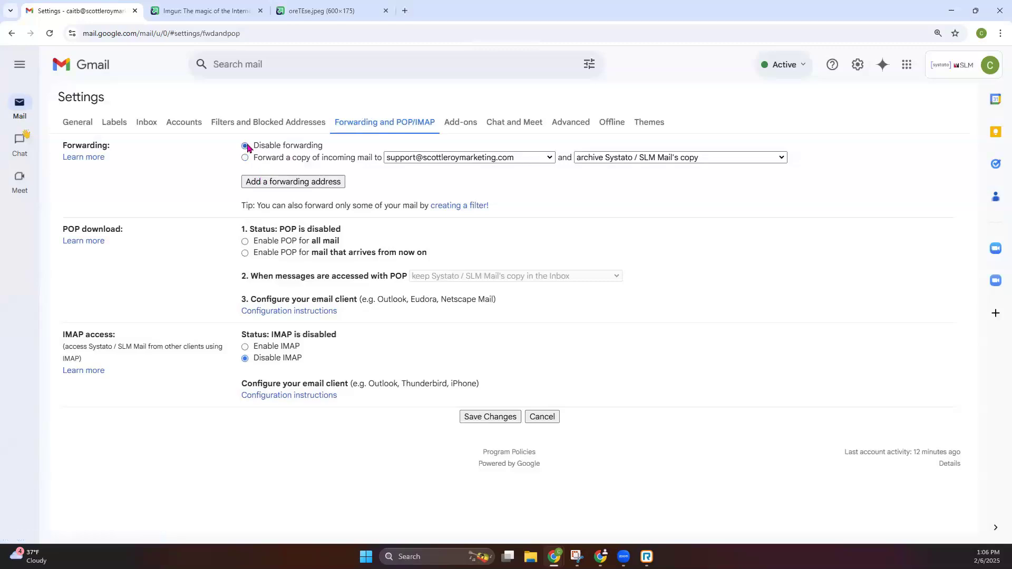
left_click(484, 418)
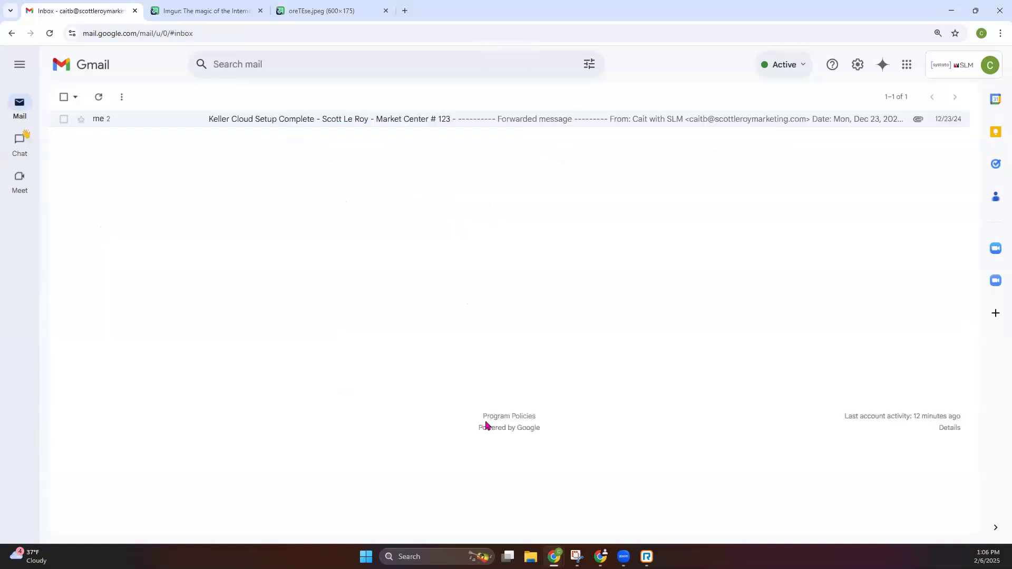
Remove the support forwarding address from the forwarding address list
left_click(858, 65)
left_click(886, 124)
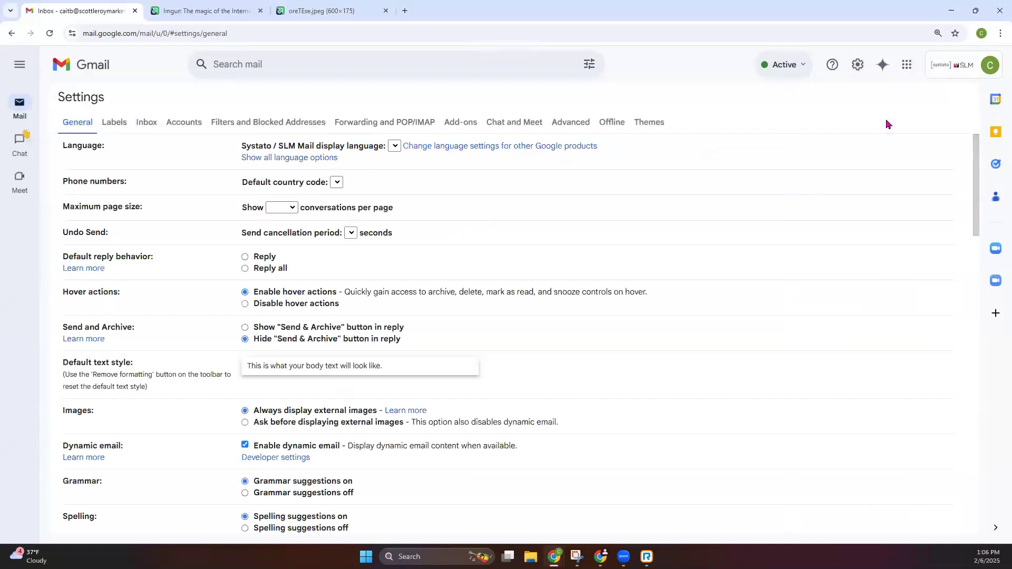
left_click(382, 126)
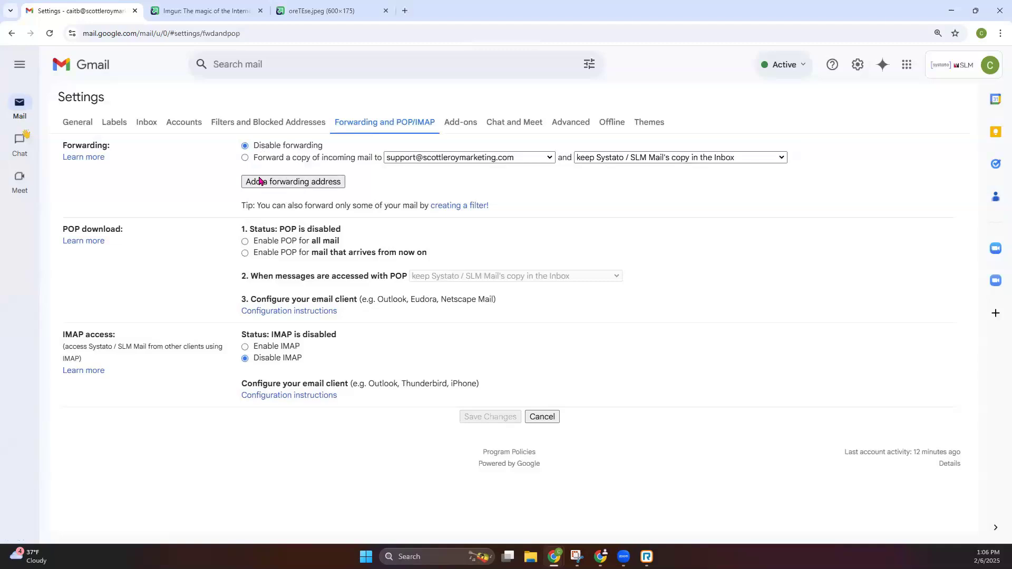
left_click(549, 157)
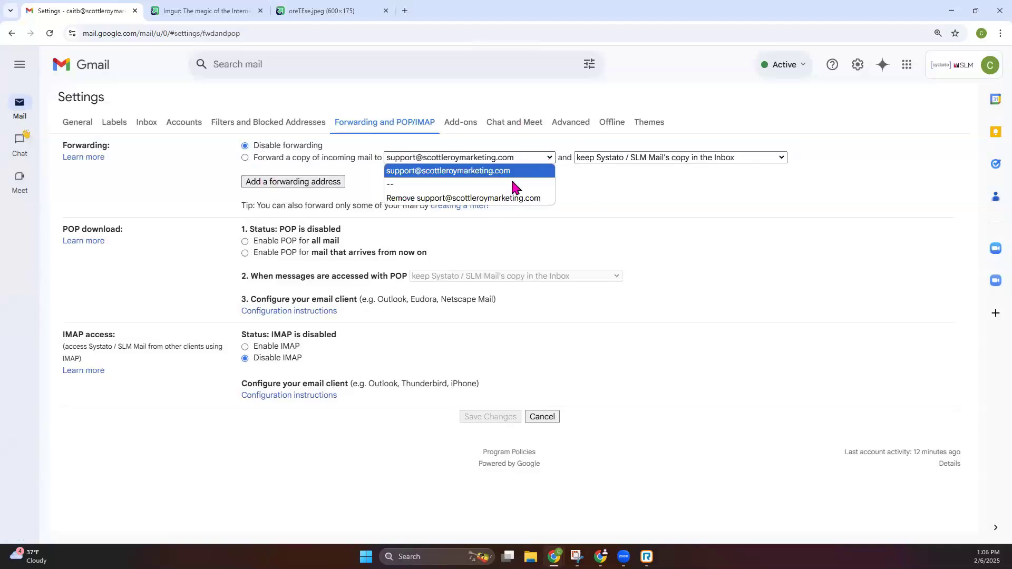
left_click(442, 201)
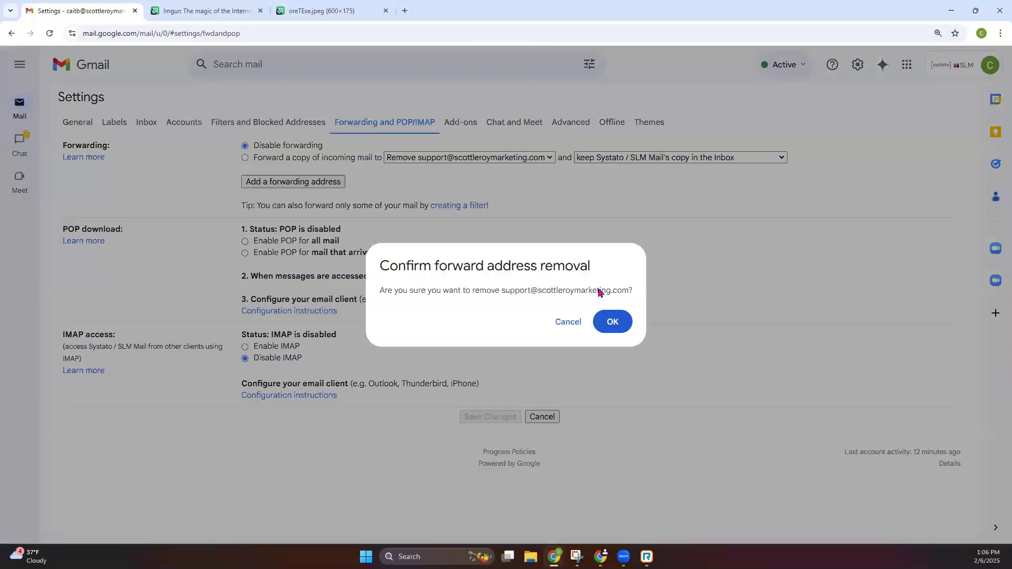
left_click(611, 320)
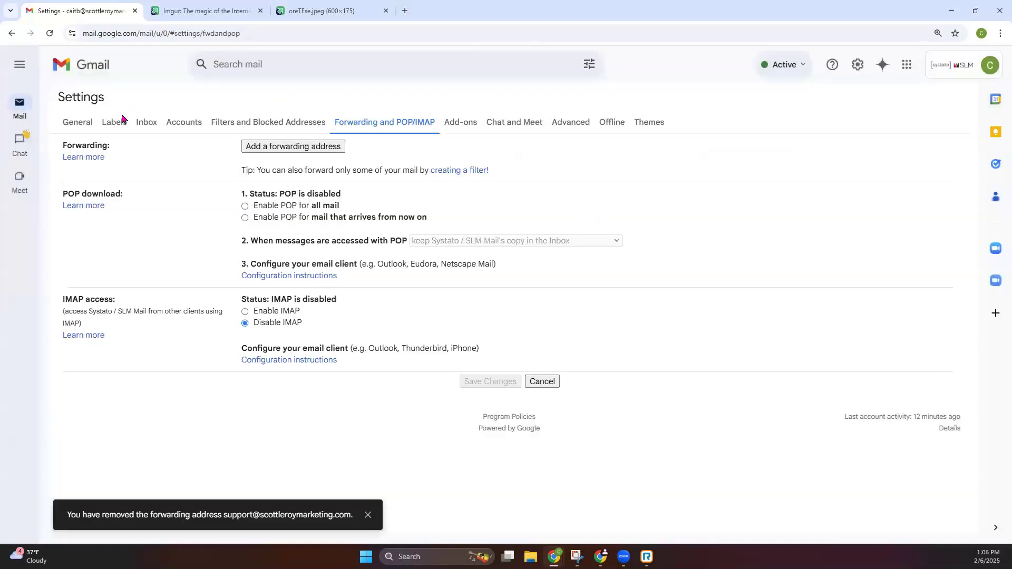